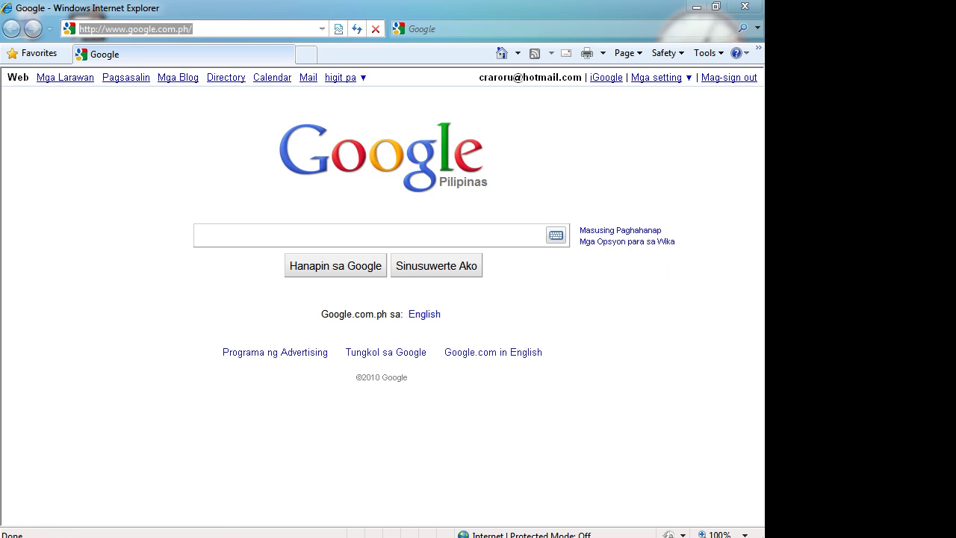
Step: Load youtube.com and scroll through the signed-out home page's featured videos
type("youtube.com")
key("Return")
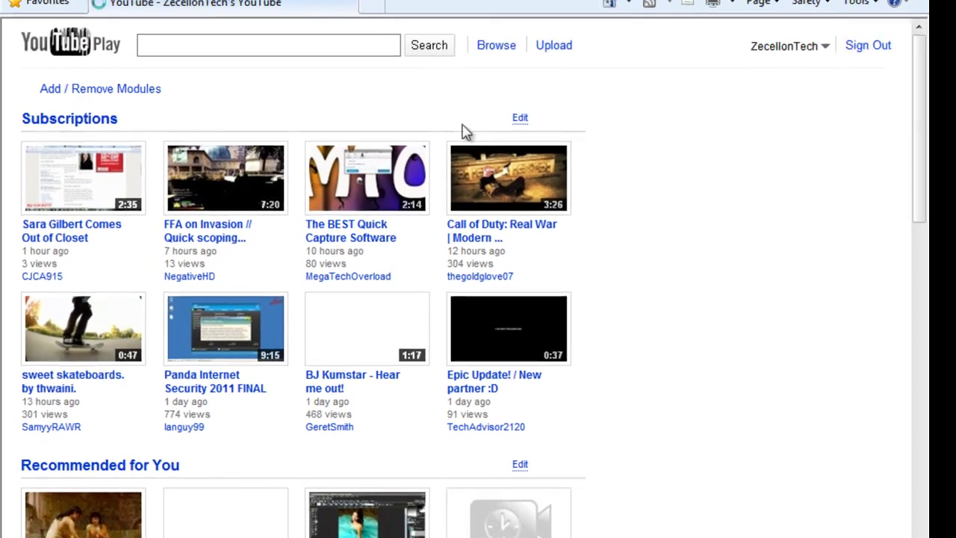
scroll(463, 131, "down", 6)
scroll(522, 120, "down", 5)
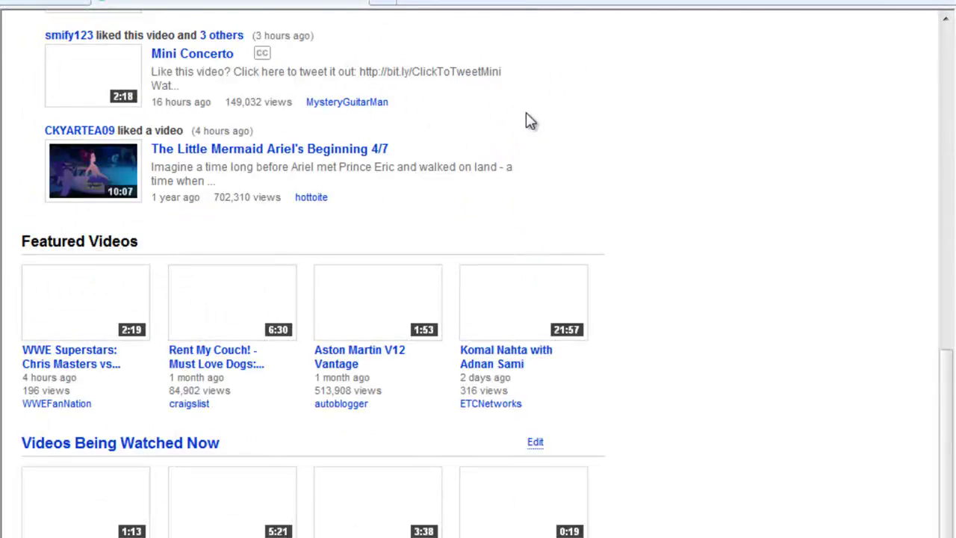
scroll(609, 119, "up", 11)
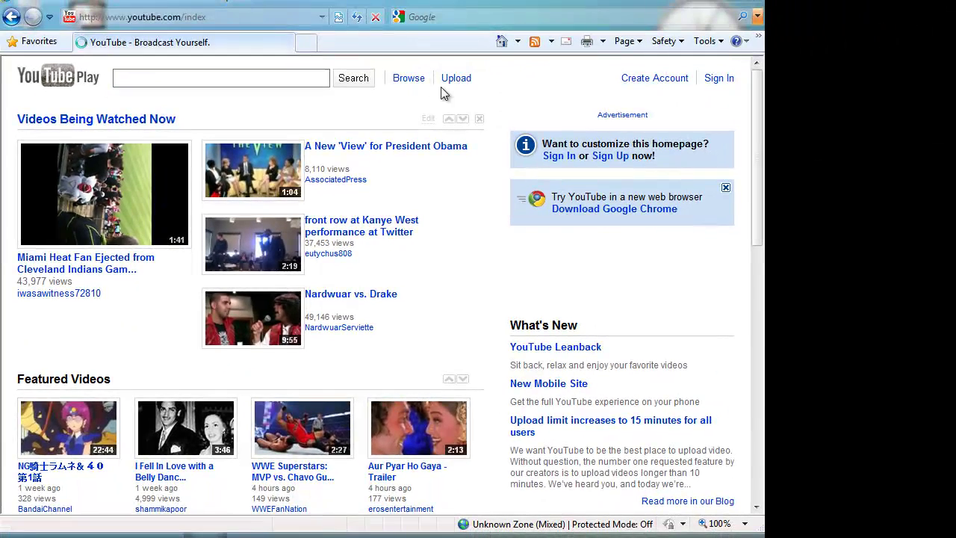
Step: Start a new account and enter a username, checking its availability
left_click(636, 84)
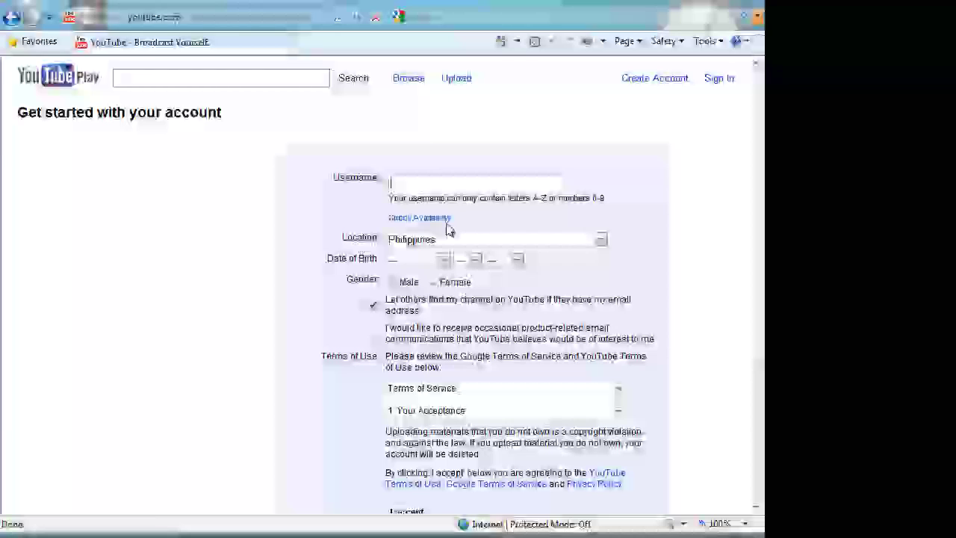
type("Zecel")
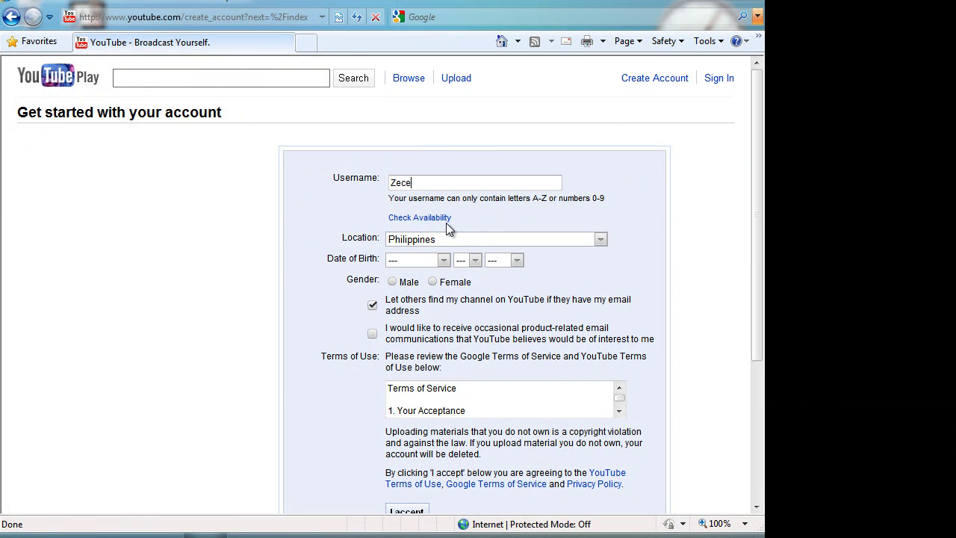
key("BackSpace")
key("BackSpace")
key("BackSpace")
key("BackSpace")
key("BackSpace")
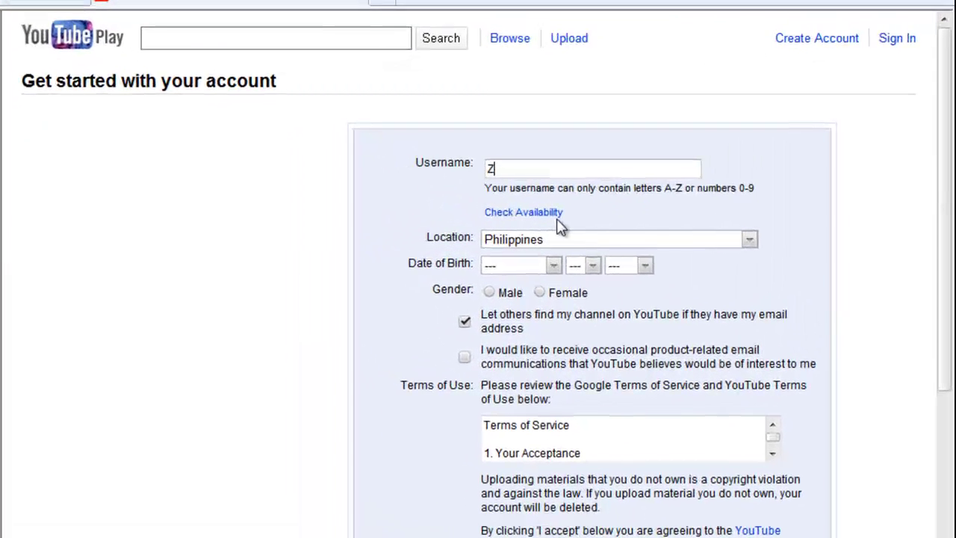
type("Pur")
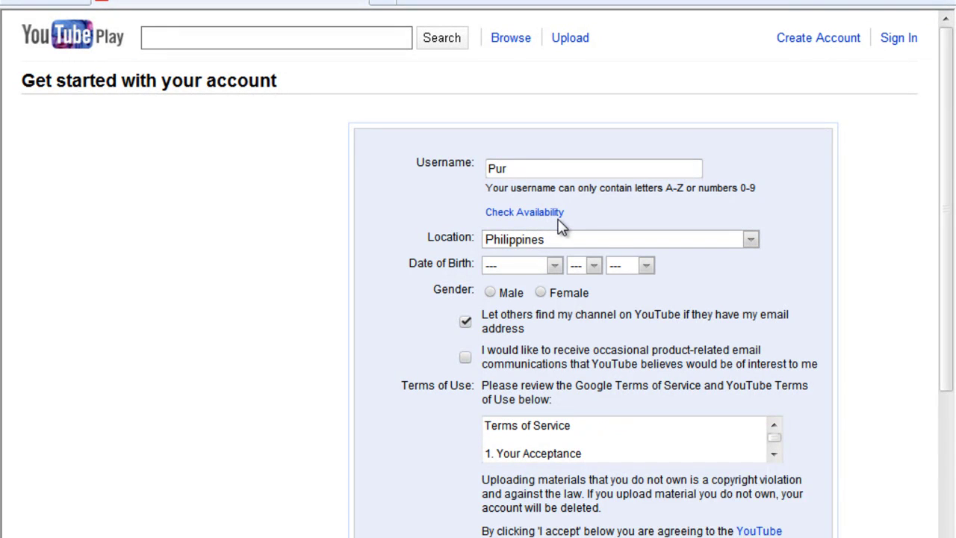
type("juan")
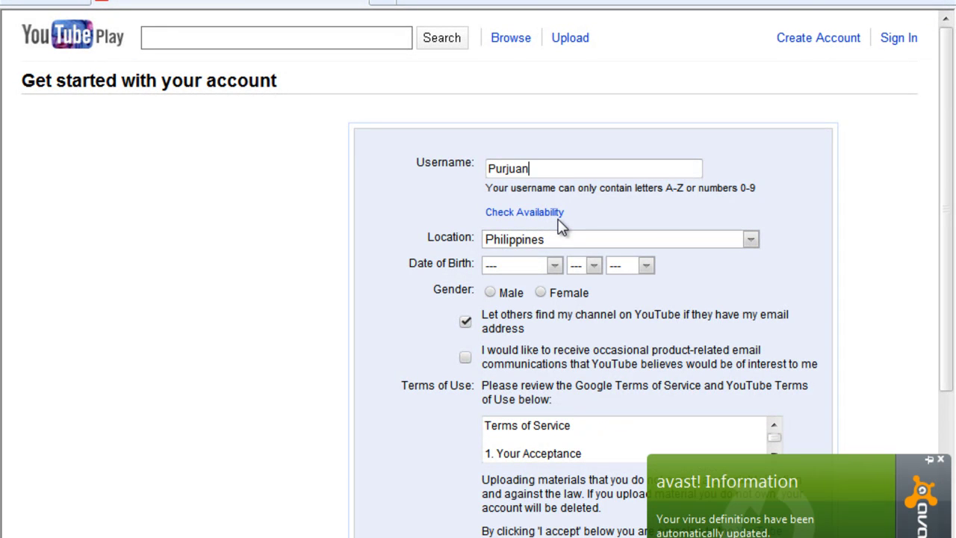
left_click(512, 215)
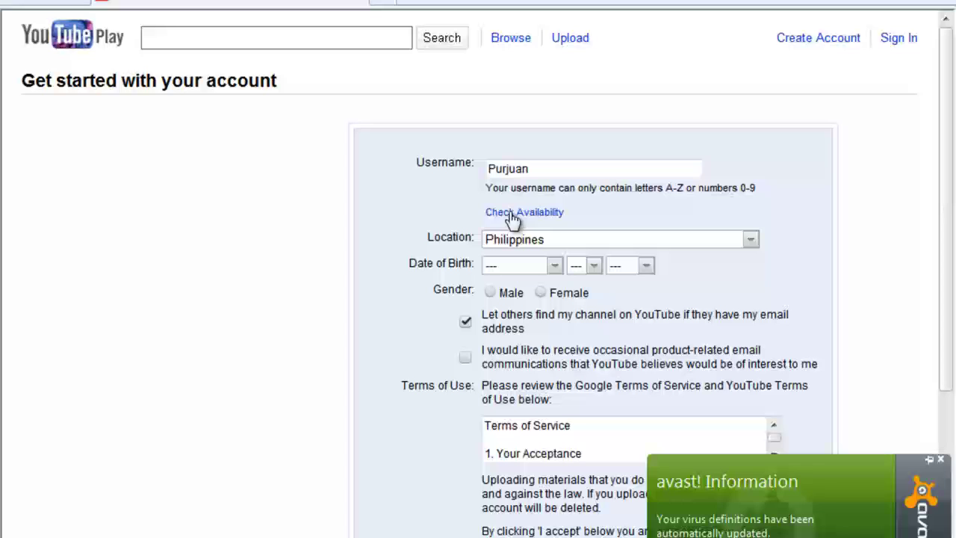
left_click(538, 177)
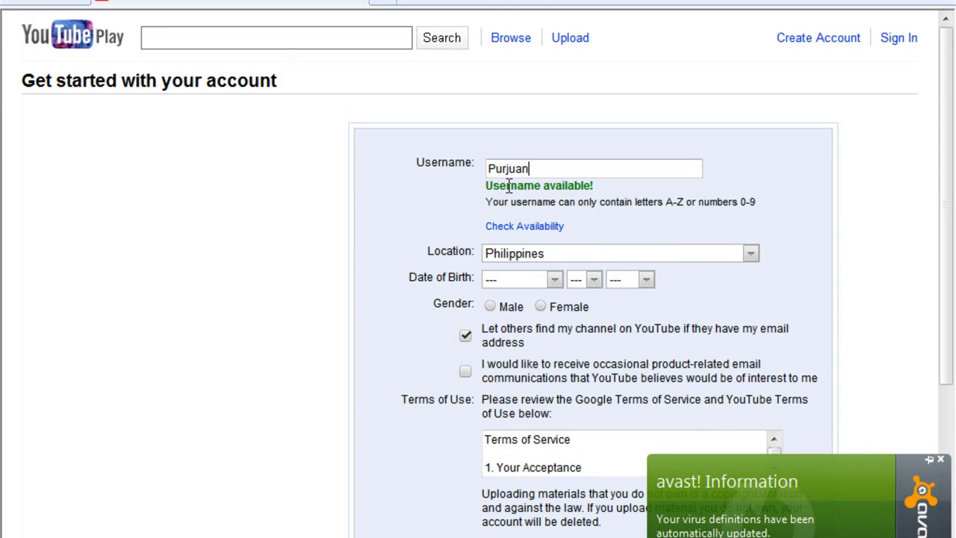
type("12123")
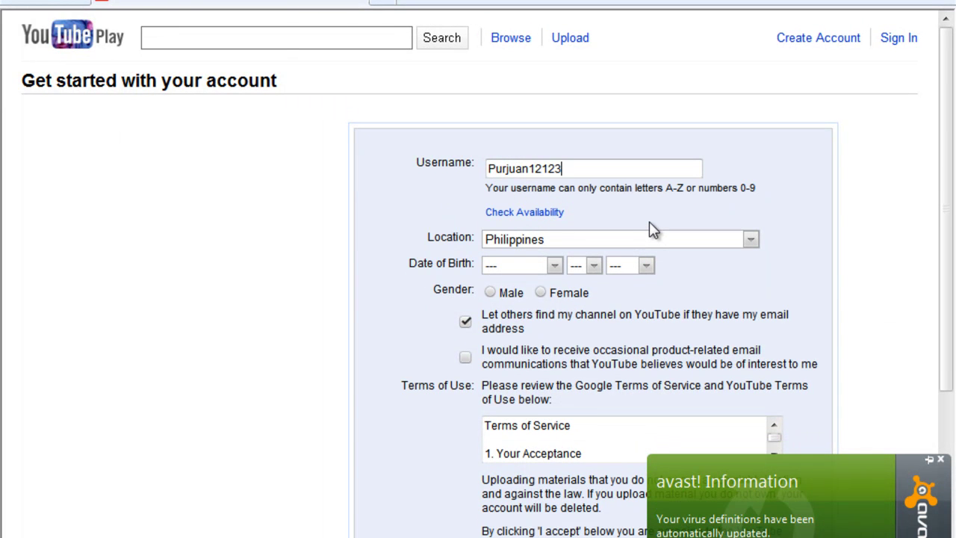
key("BackSpace")
key("BackSpace")
key("BackSpace")
key("BackSpace")
key("BackSpace")
scroll(742, 291, "down", 2)
scroll(674, 292, "up", 2)
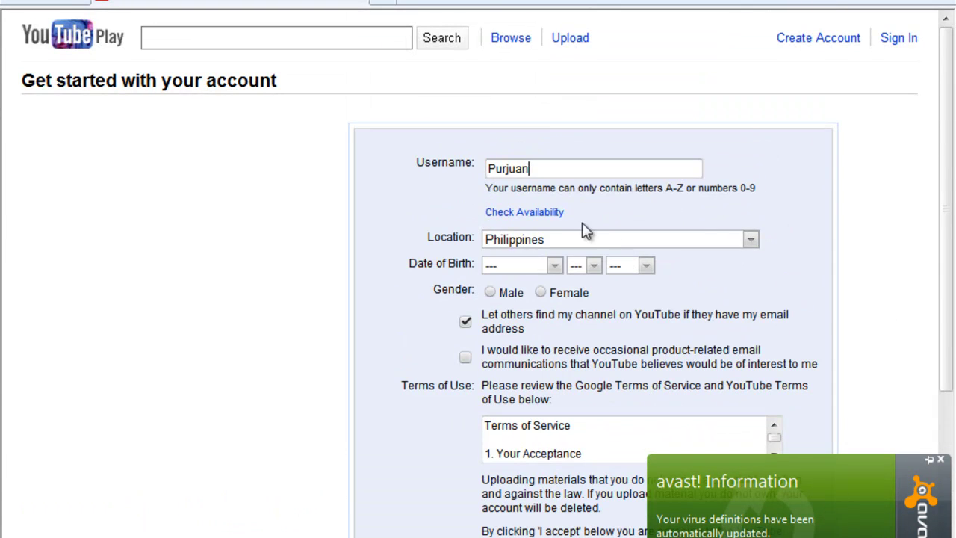
left_click(526, 243)
left_click(403, 255)
left_click(533, 266)
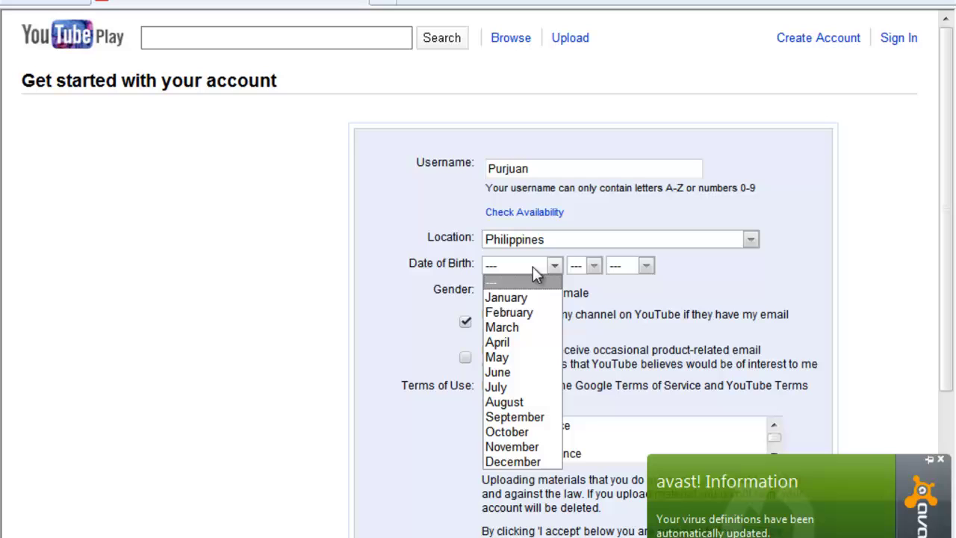
left_click(519, 344)
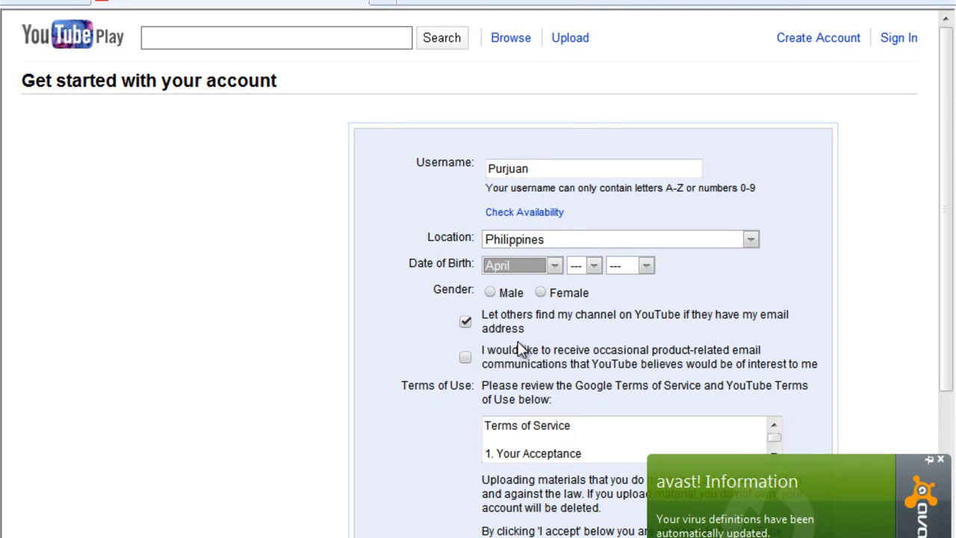
left_click(575, 267)
left_click(577, 307)
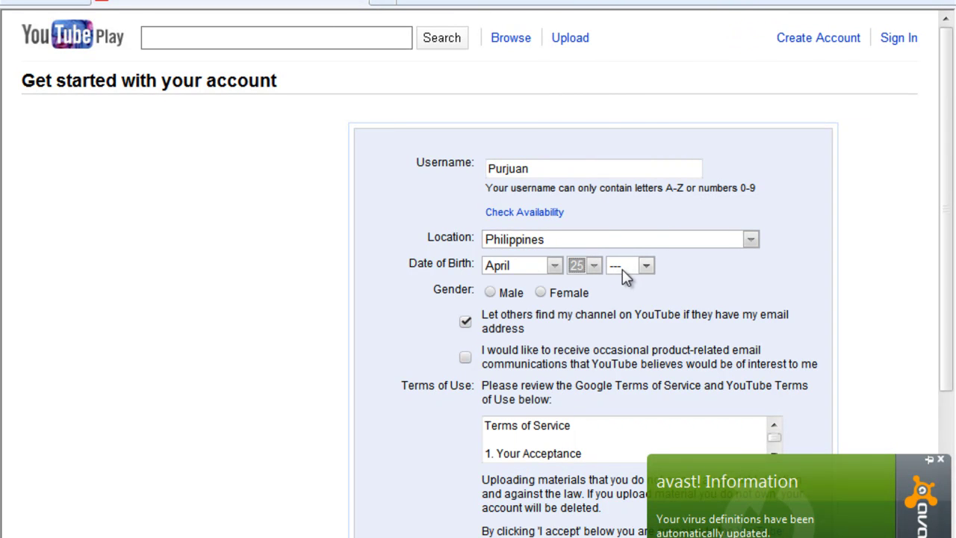
left_click(623, 269)
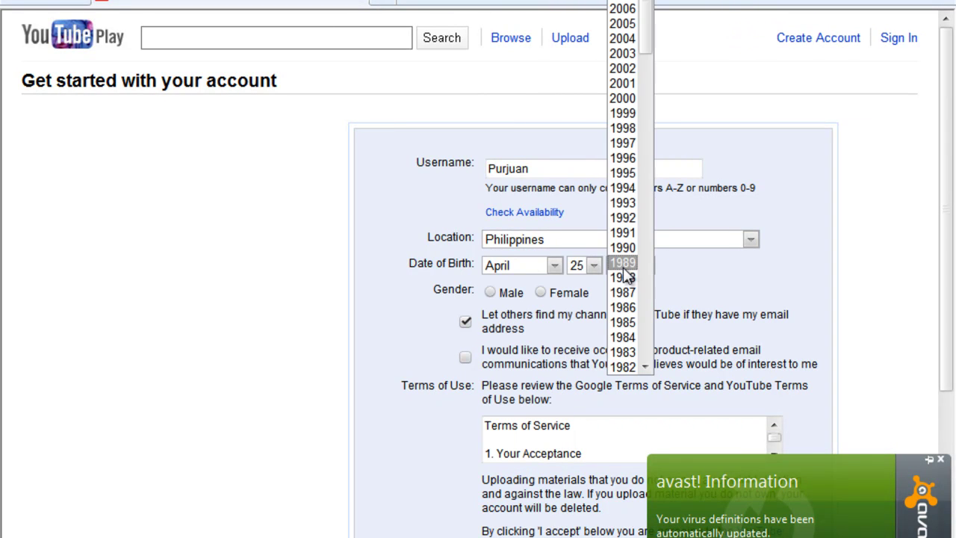
left_click(624, 188)
Step: Leave product emails unchecked, accept the terms and submit the form
scroll(444, 351, "down", 3)
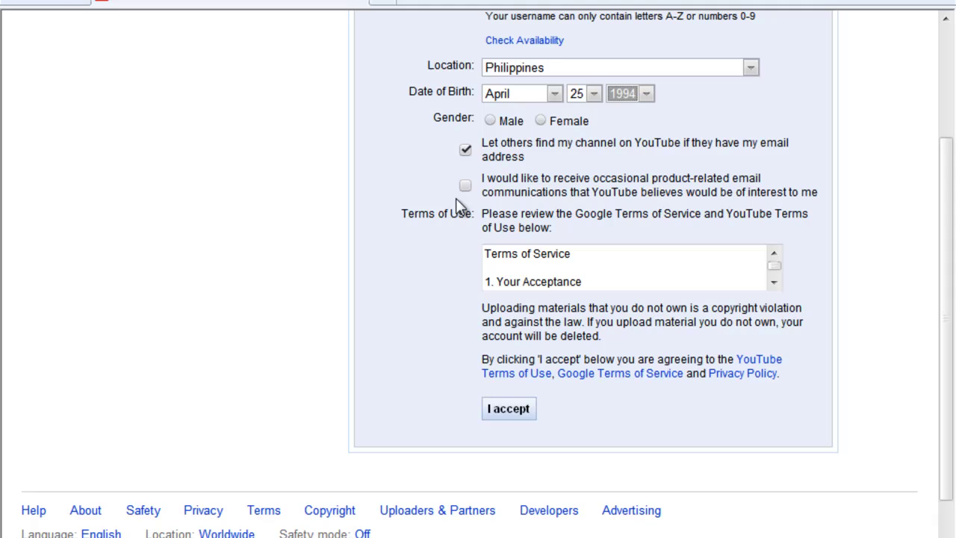
left_click(464, 185)
left_click(465, 185)
left_click(508, 409)
left_click(527, 413)
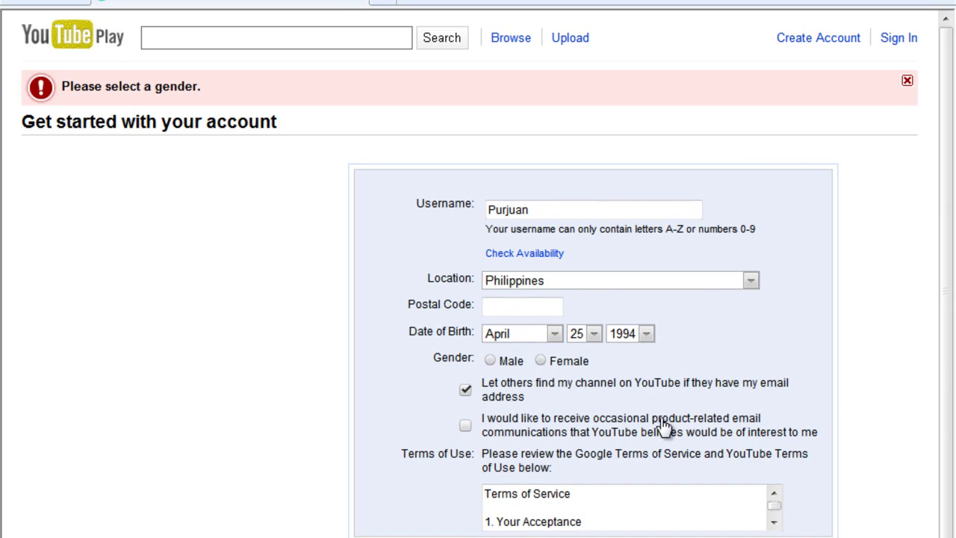
Step: Choose Male as the gender on the sign-up form
scroll(523, 239, "down", 1)
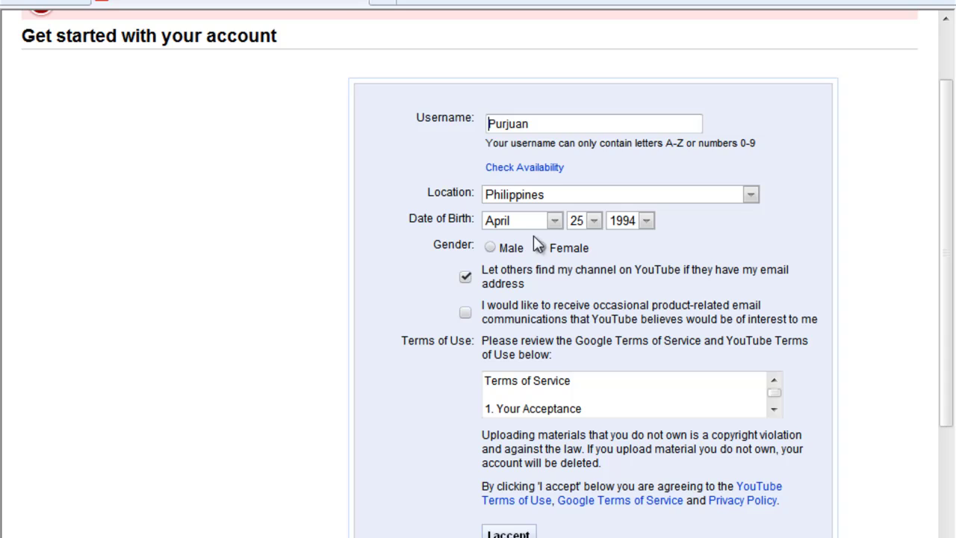
scroll(590, 284, "down", 2)
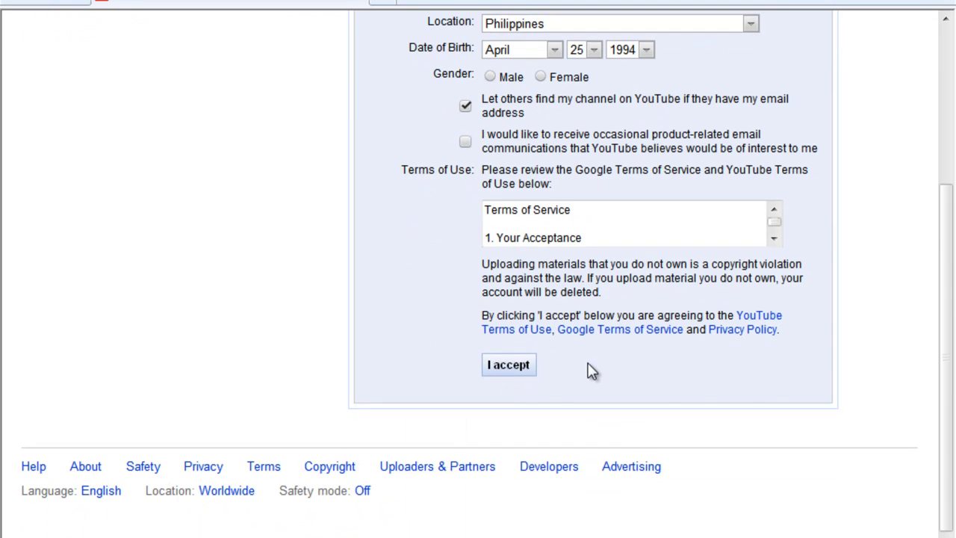
scroll(592, 366, "up", 2)
scroll(573, 307, "up", 1)
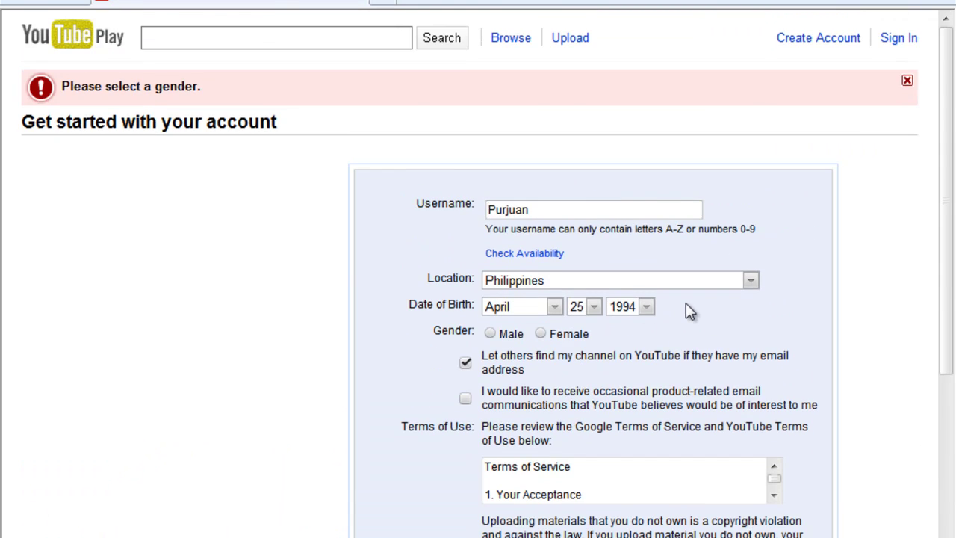
scroll(685, 313, "down", 2)
scroll(572, 310, "down", 3)
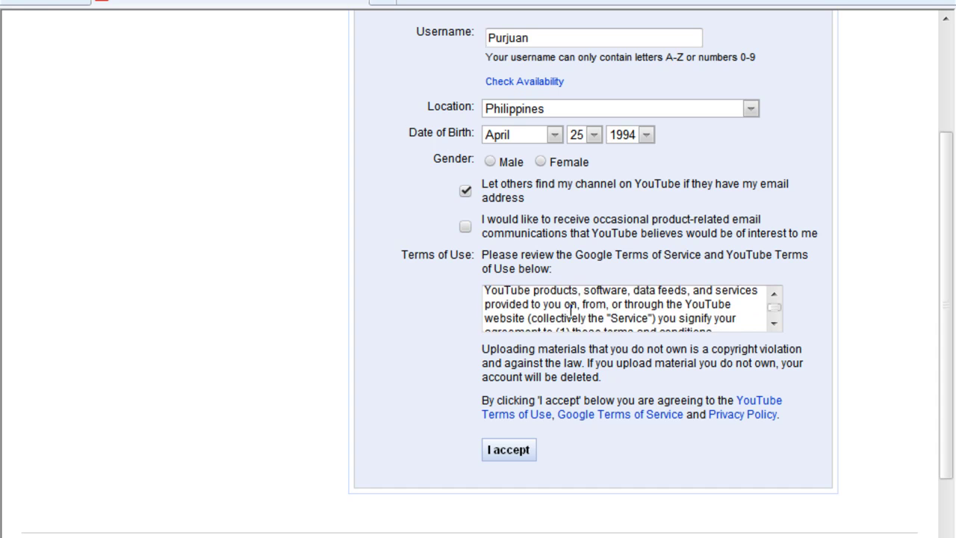
scroll(571, 310, "down", 1)
scroll(678, 277, "up", 1)
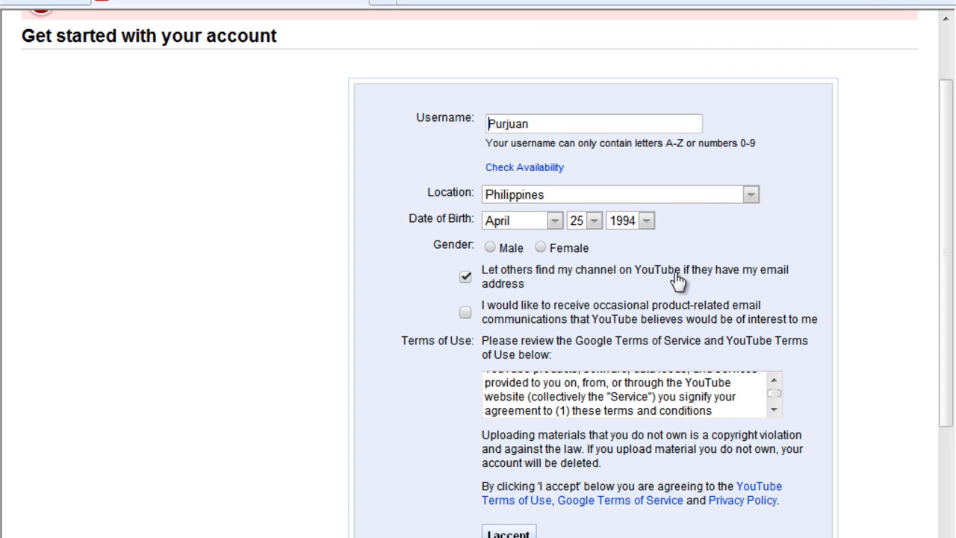
left_click(489, 248)
scroll(580, 411, "down", 2)
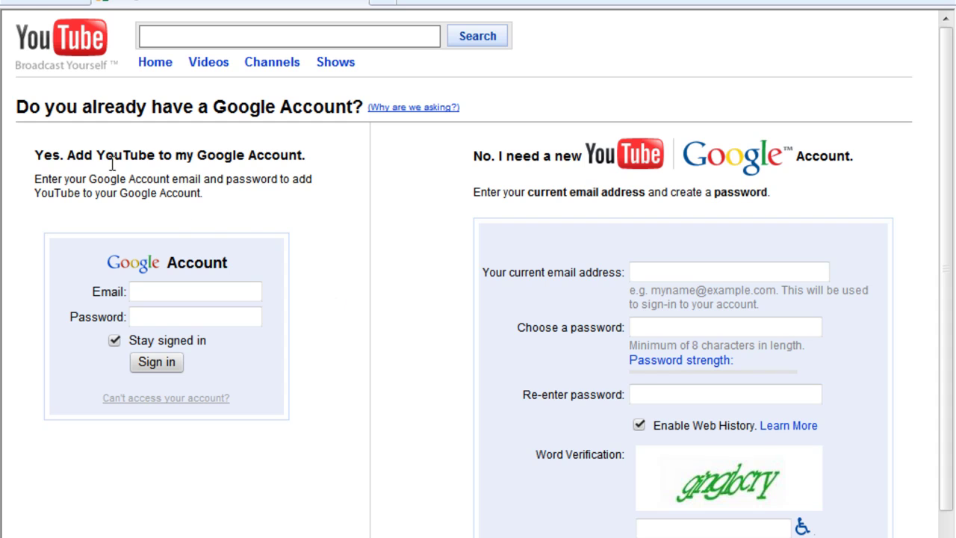
Step: Enter an existing Gmail address and its password in the Google sign-in fields
left_click_drag(108, 156, 251, 180)
left_click(251, 180)
left_click_drag(205, 155, 43, 167)
left_click(94, 231)
left_click(132, 291)
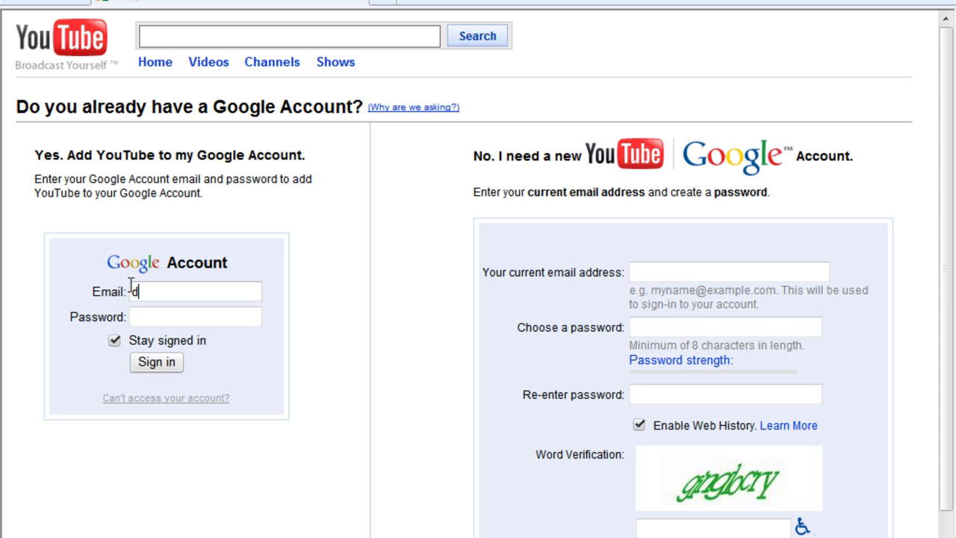
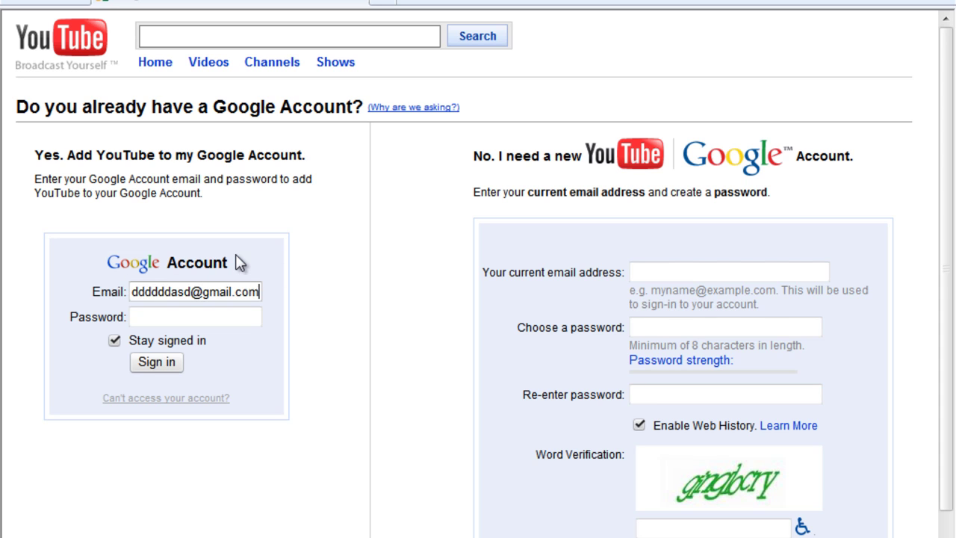
key("Tab")
type("**********")
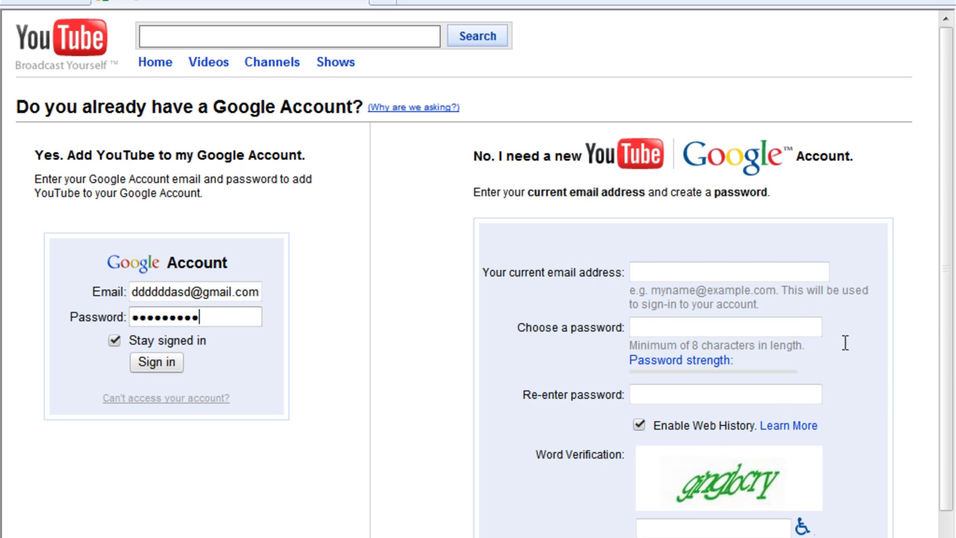
scroll(845, 341, "down", 2)
Step: Fill the new-account form with a Yahoo e-mail, password, password confirmation and verification word
left_click(639, 207)
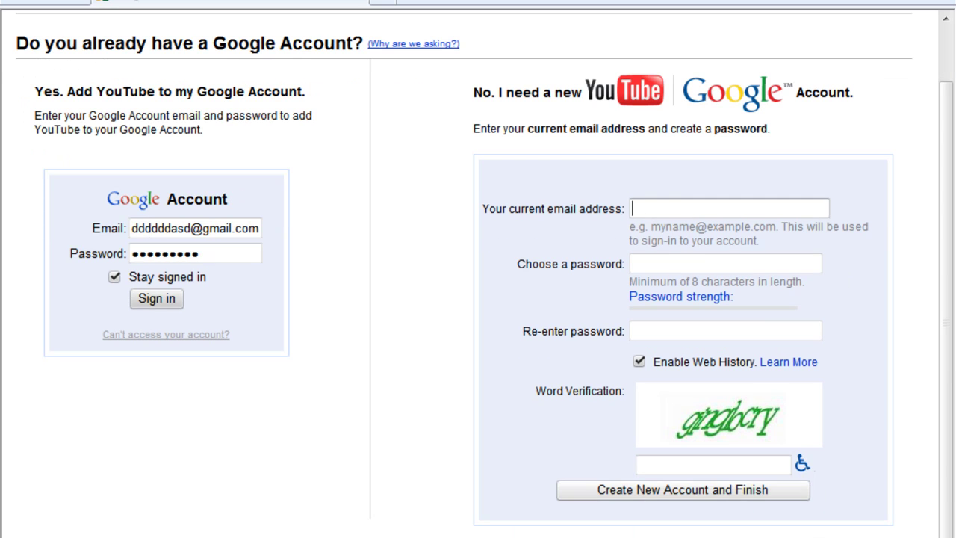
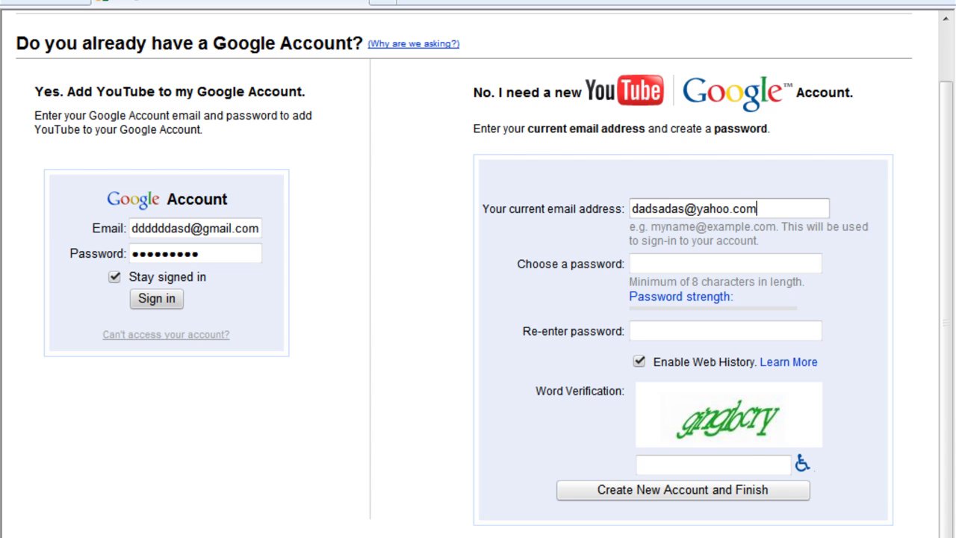
key("Tab")
type("**********")
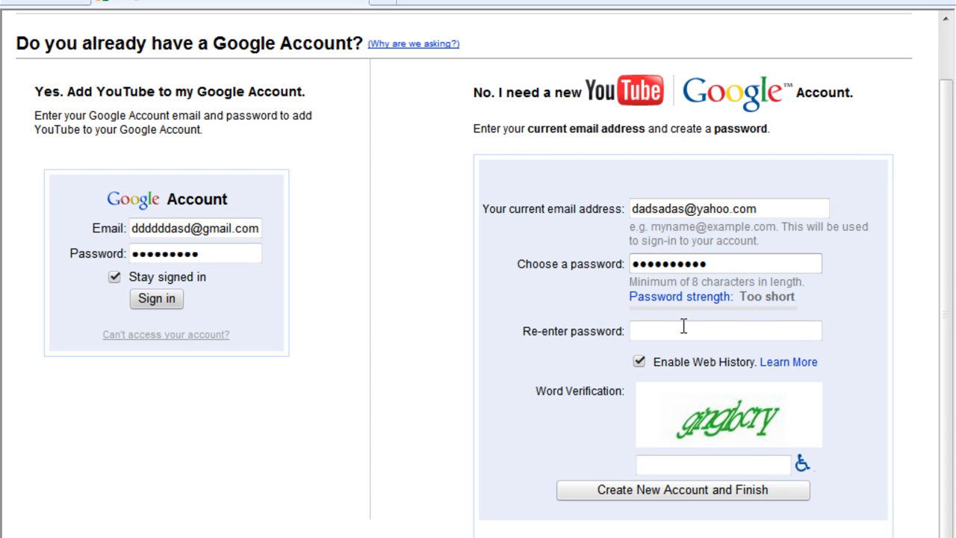
left_click(684, 328)
type("********")
left_click(708, 463)
type("dbhfdgdfggs")
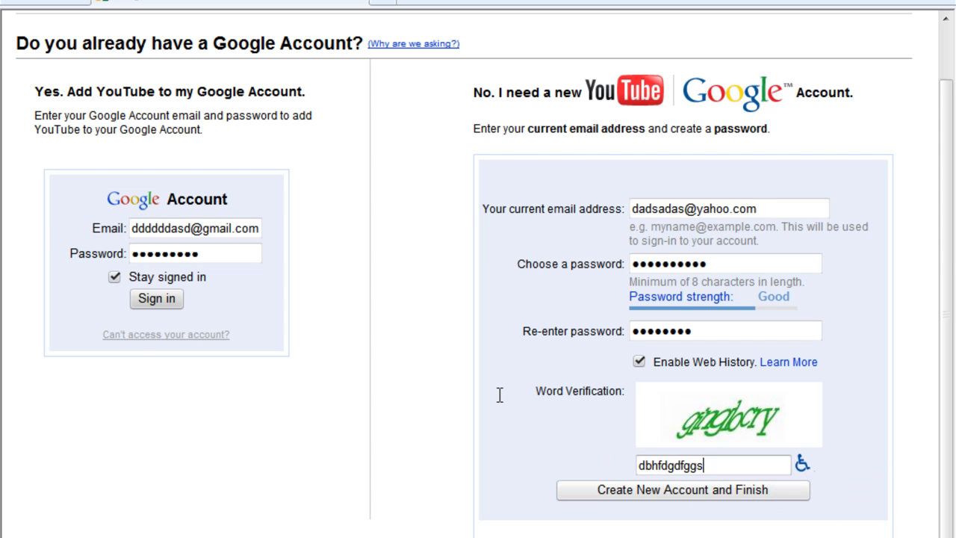
scroll(332, 396, "up", 1)
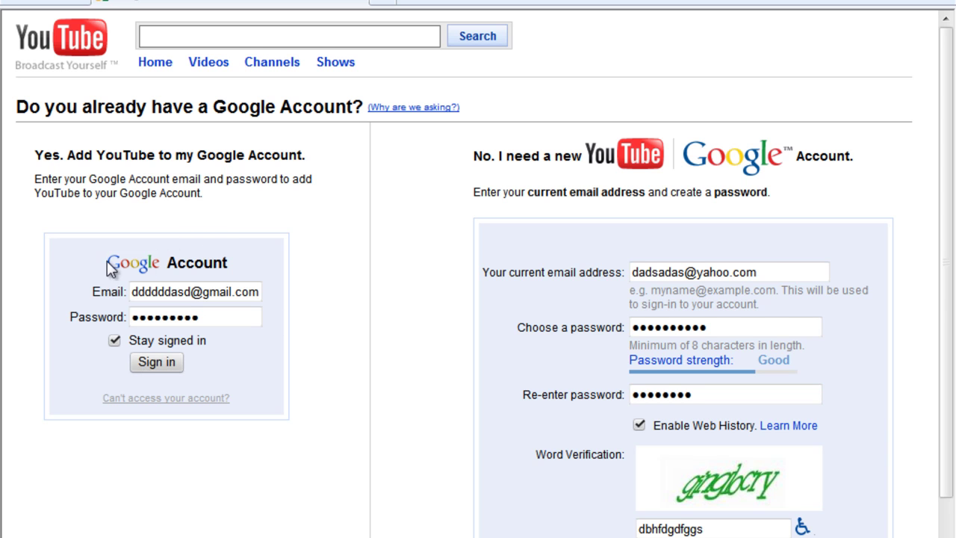
scroll(25, 209, "down", 1)
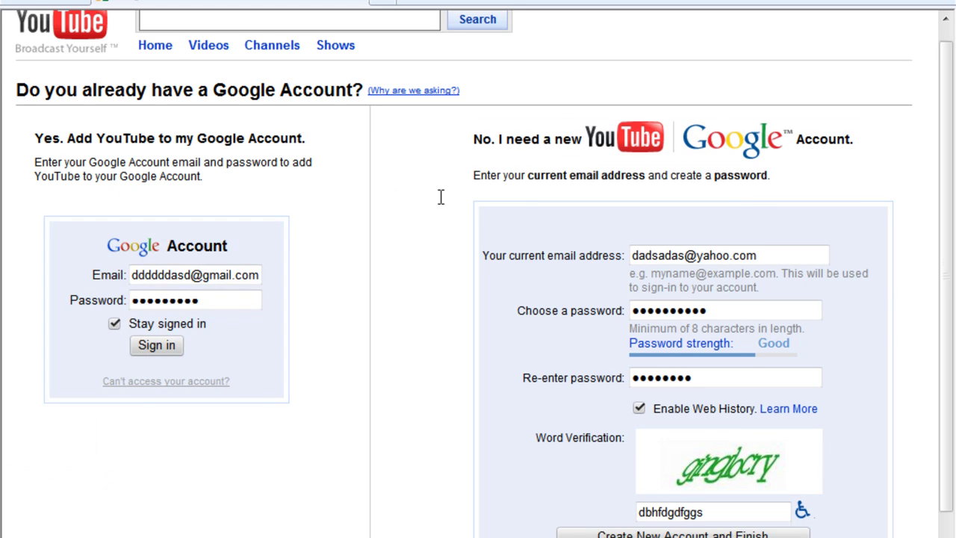
scroll(441, 197, "up", 1)
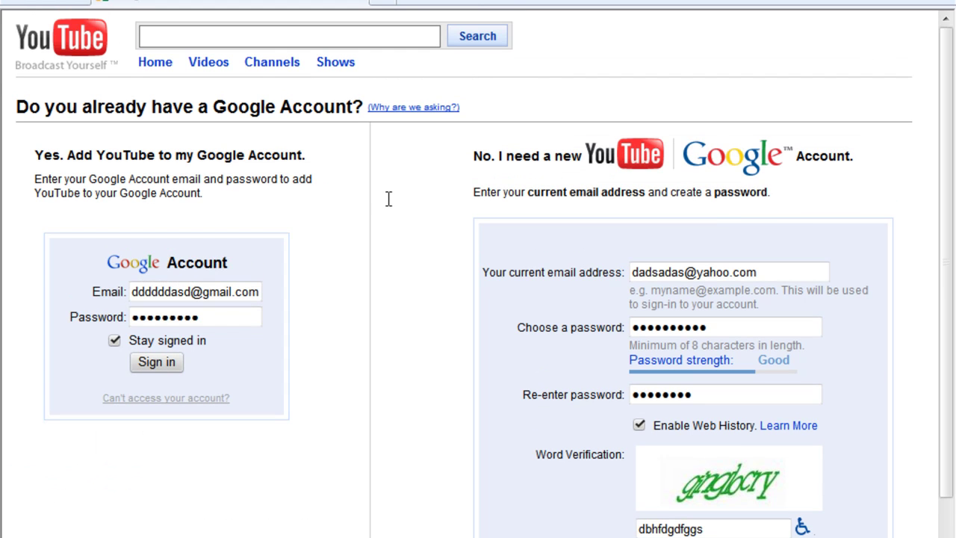
Step: Return to the YouTube home page and sign in with the new account
left_click(64, 39)
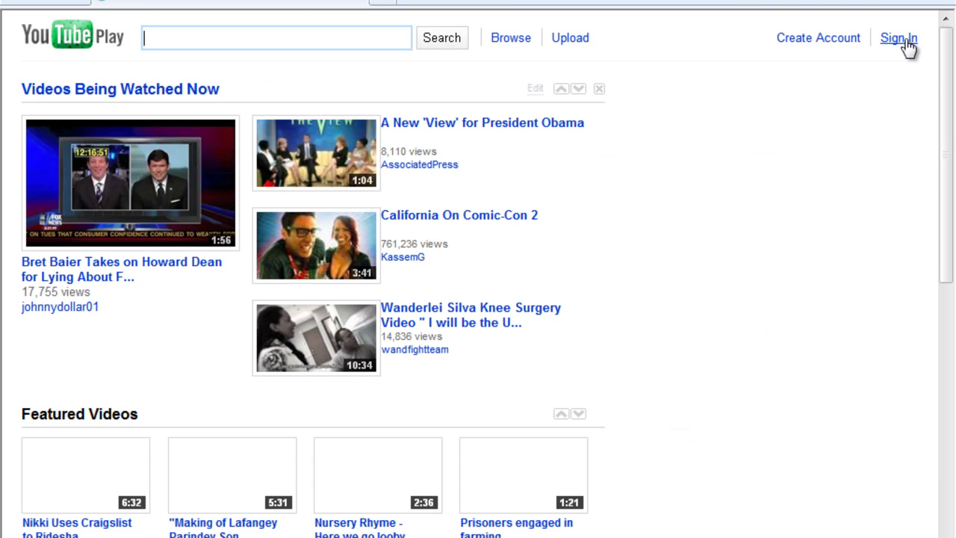
left_click(579, 39)
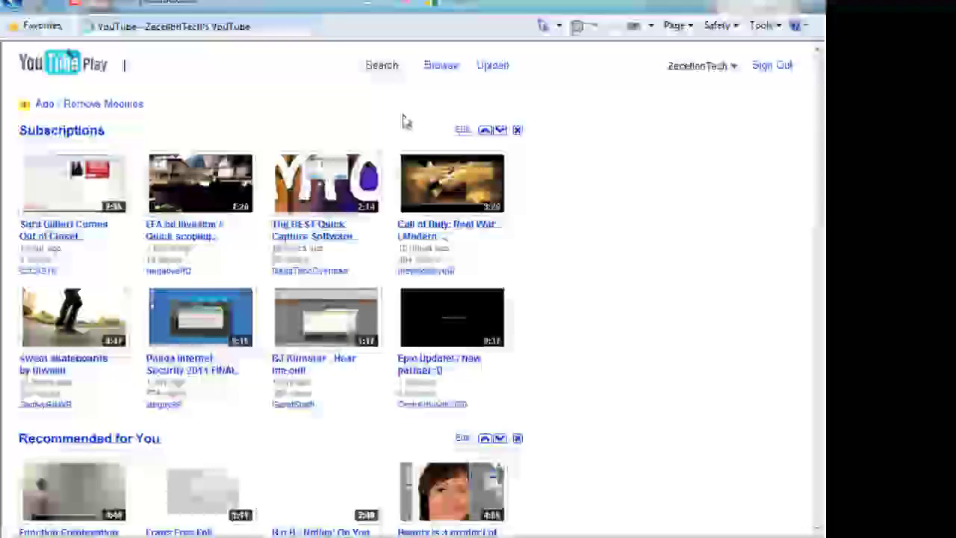
scroll(373, 130, "down", 3)
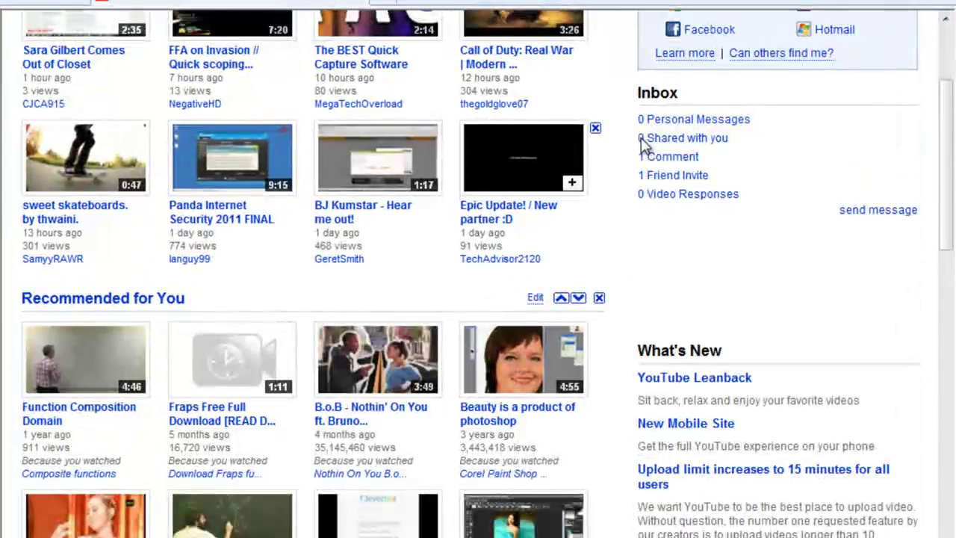
scroll(658, 142, "up", 4)
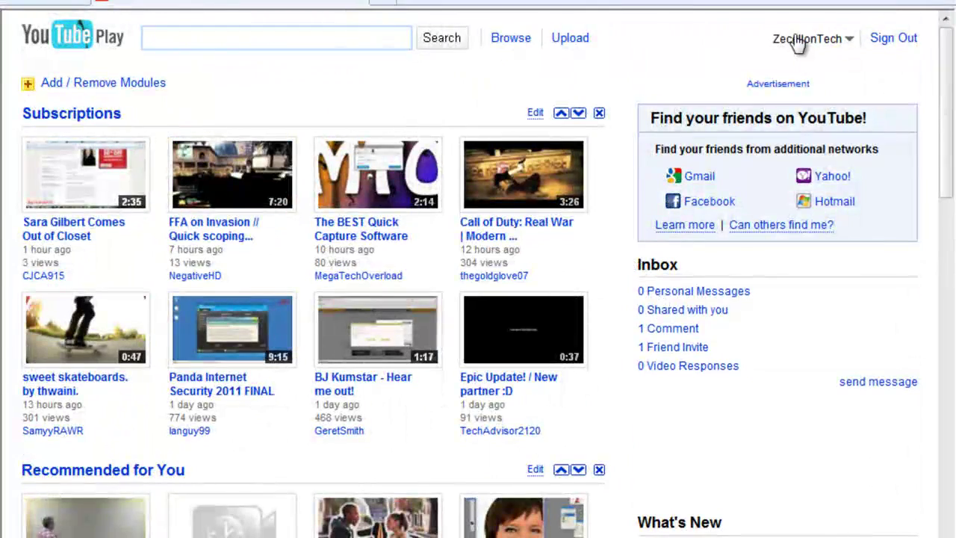
Step: Open and close the account dropdown at the top right
left_click(798, 41)
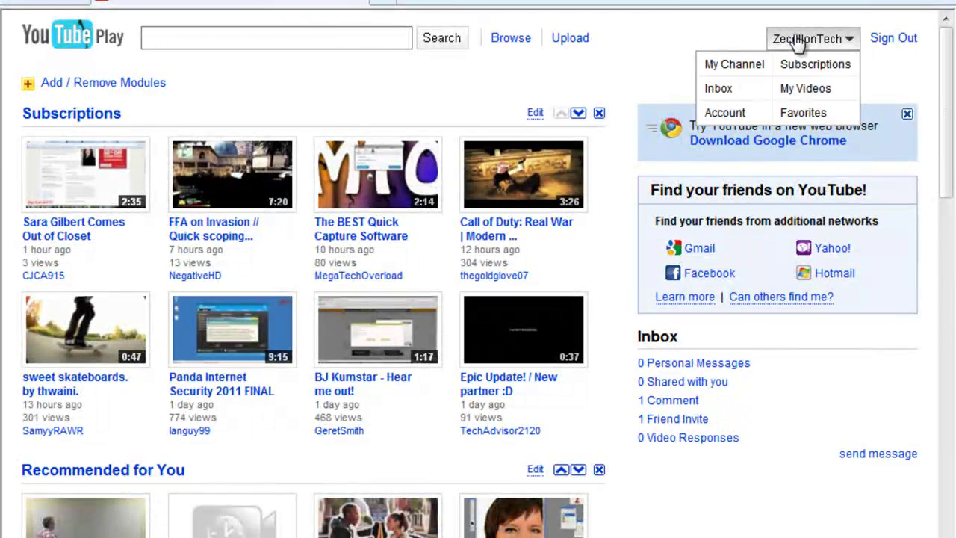
left_click(799, 41)
left_click(798, 41)
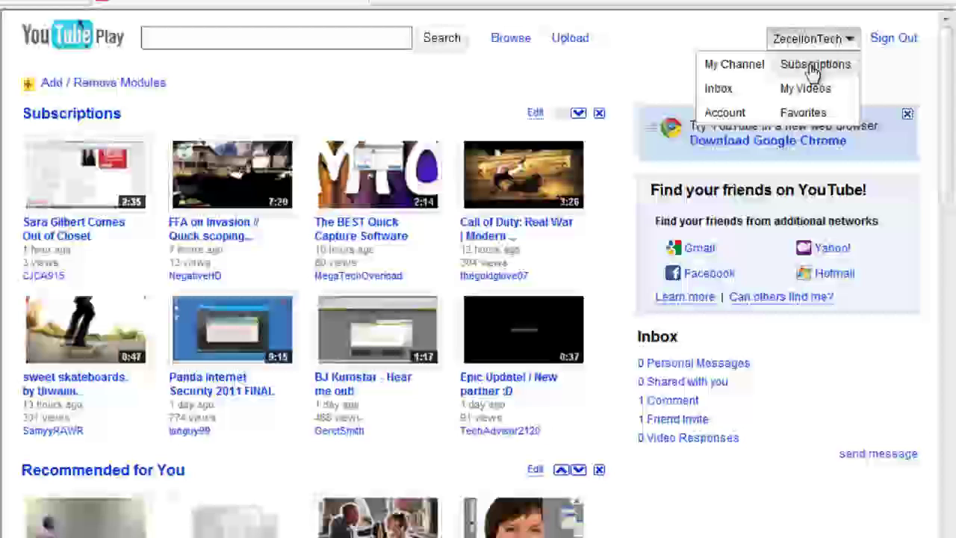
left_click(821, 94)
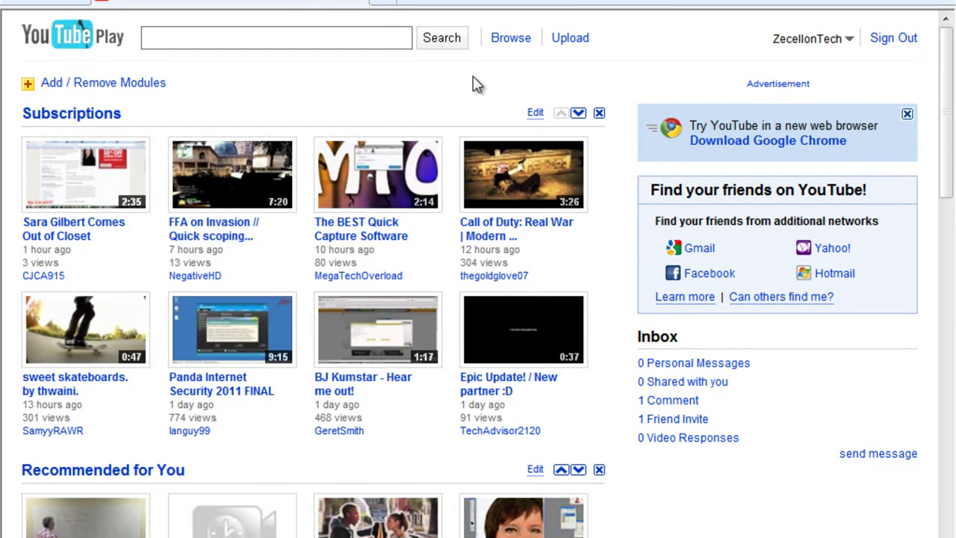
Step: Open the Video File Upload page and cancel the file-open dialog
left_click(570, 41)
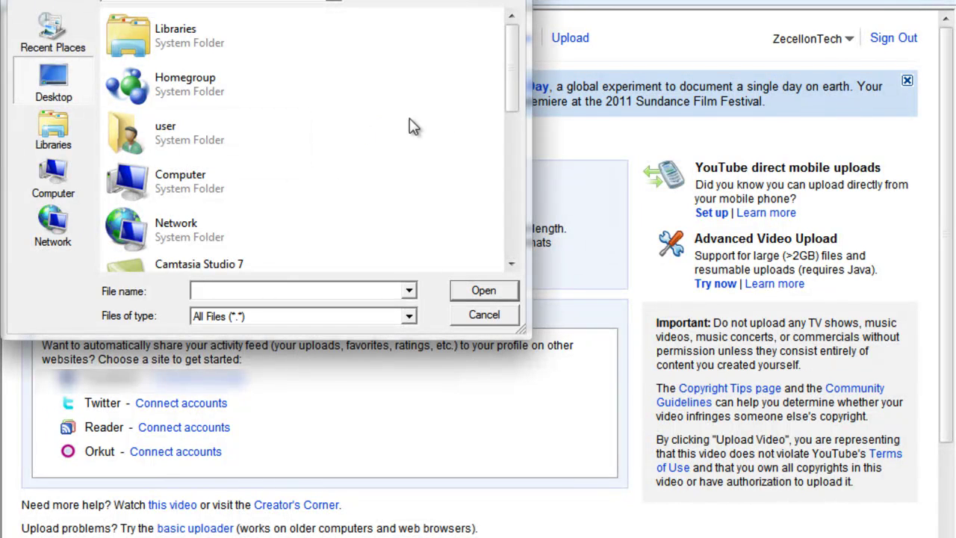
left_click_drag(511, 168, 508, 325)
left_click(503, 321)
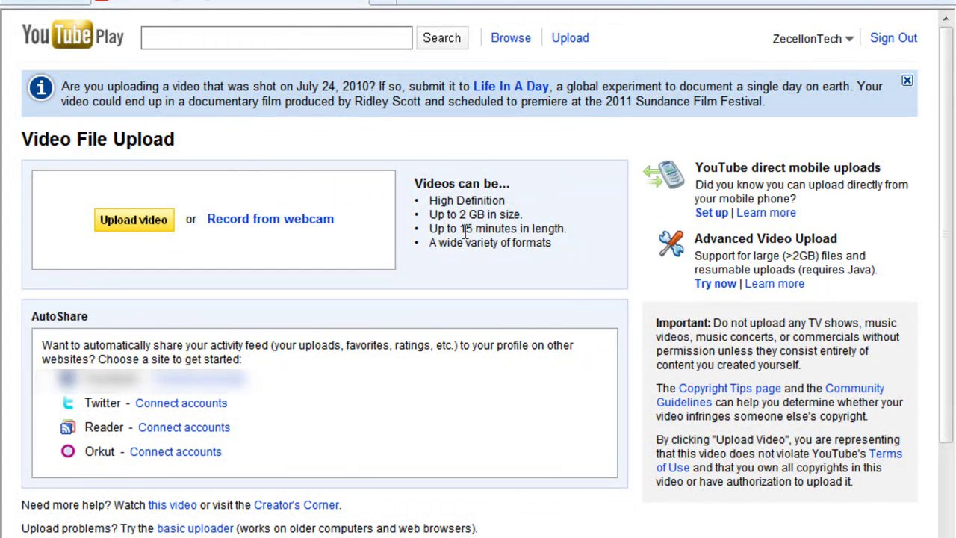
Step: Review the upload limits: High Definition, 2 GB, formats, length and AutoShare notes
left_click_drag(426, 205, 523, 243)
left_click(437, 200)
left_click_drag(430, 195, 567, 228)
left_click_drag(431, 243, 543, 251)
left_click(481, 253)
scroll(481, 245, "down", 3)
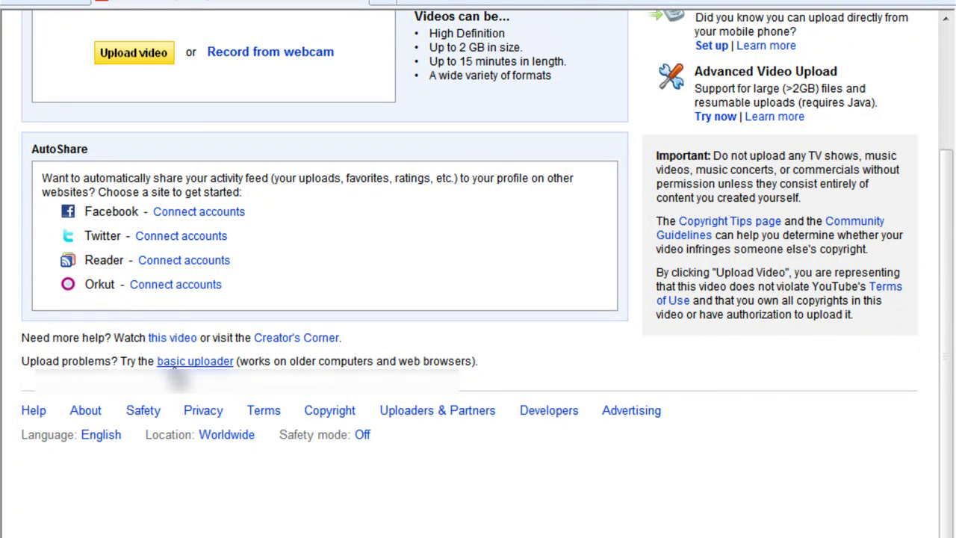
scroll(296, 361, "up", 3)
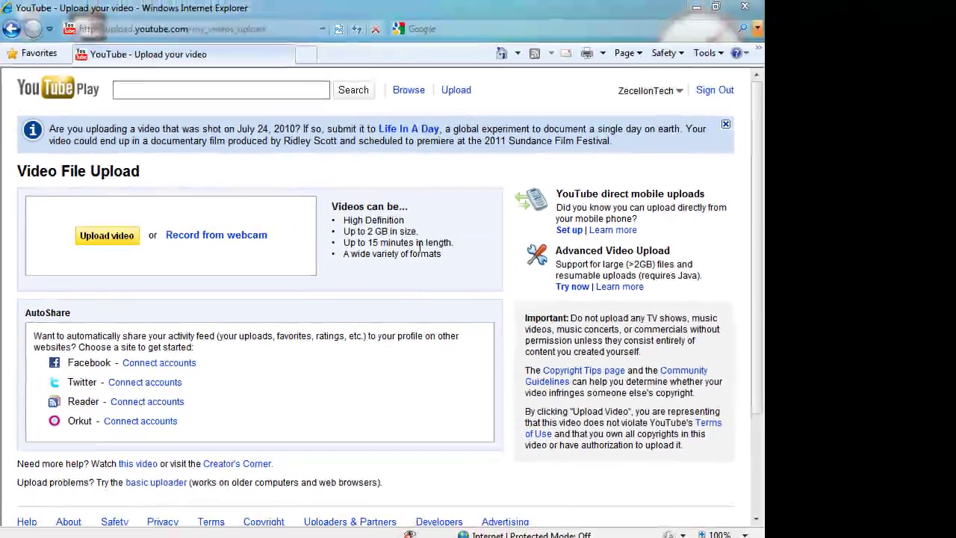
left_click_drag(565, 230, 477, 229)
left_click_drag(359, 245, 361, 246)
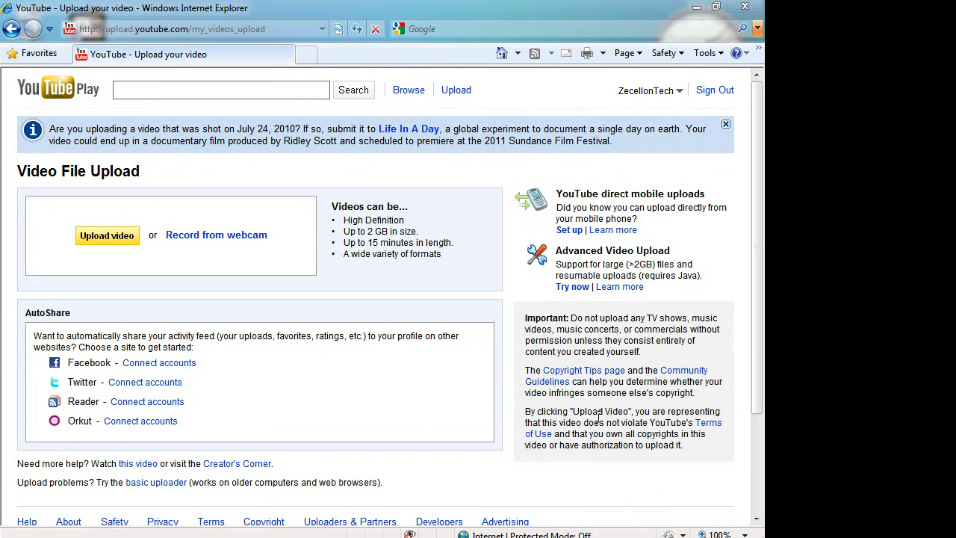
left_click_drag(227, 348, 230, 336)
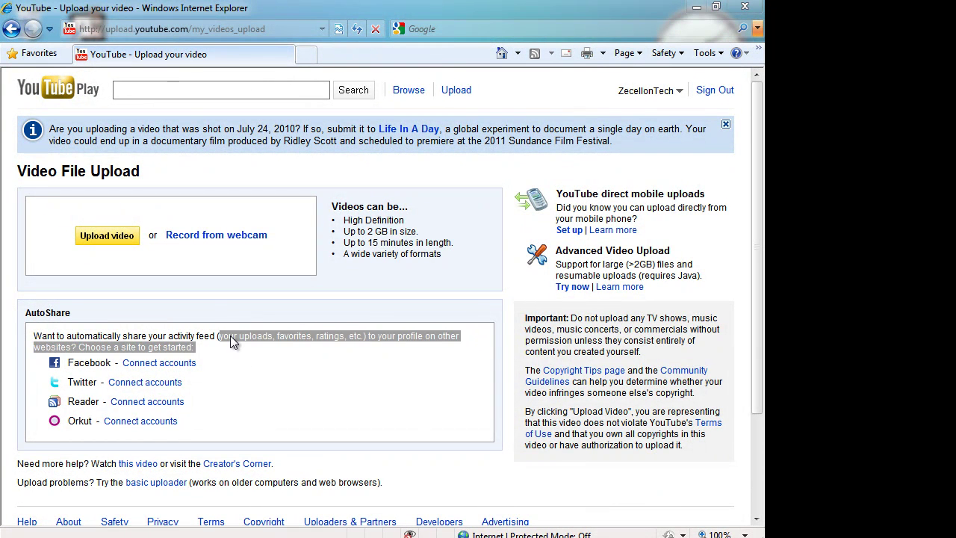
left_click(237, 340)
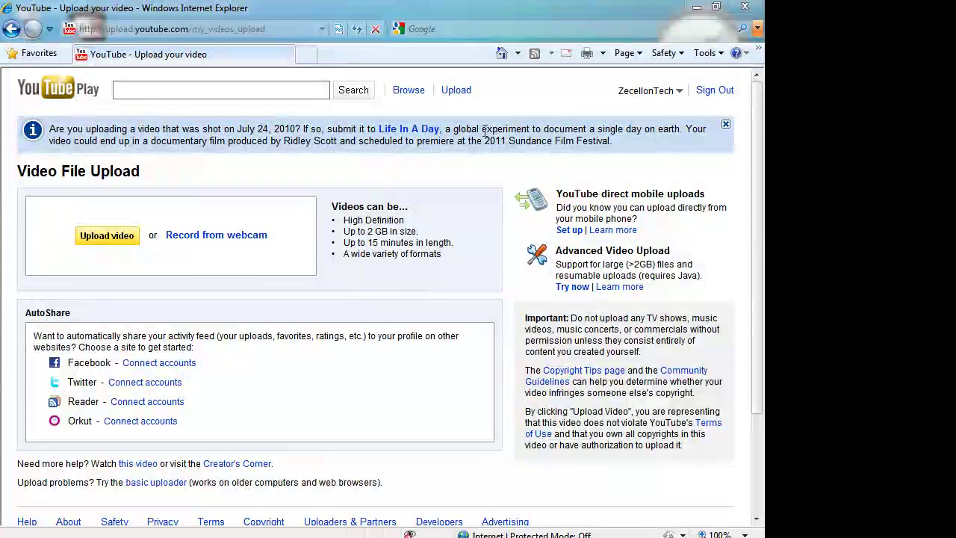
Step: Bring up the account dropdown menu
left_click(619, 91)
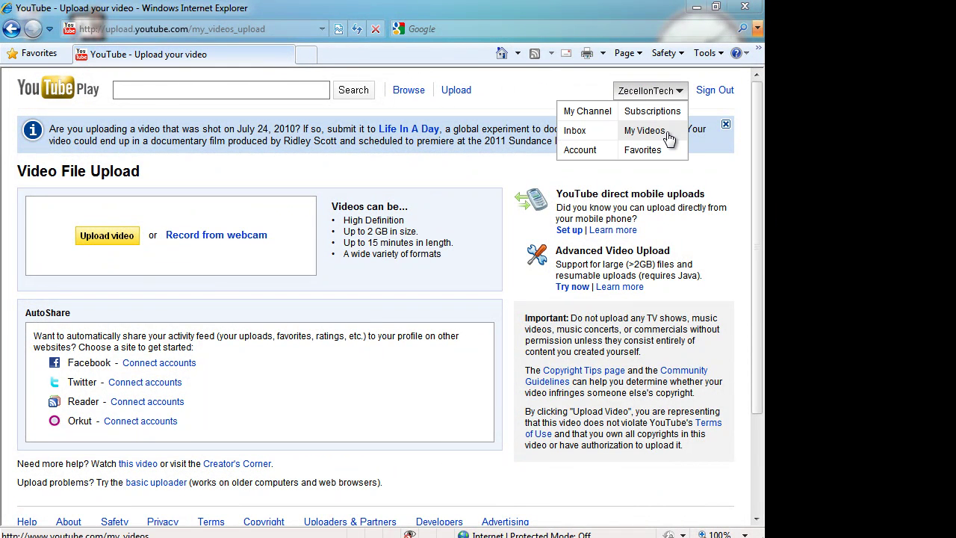
left_click(664, 90)
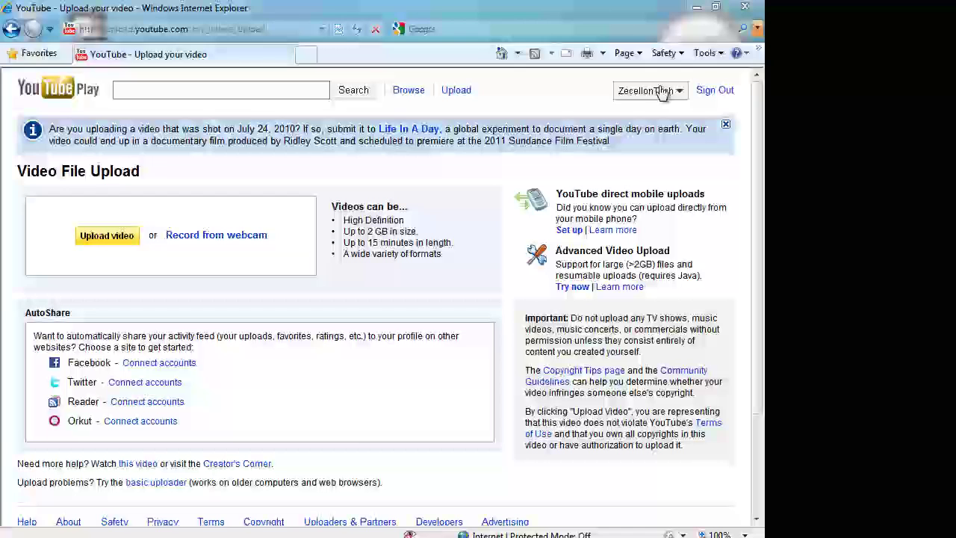
left_click(656, 90)
Step: Open My Videos and scroll through the 45 uploaded videos
left_click(650, 130)
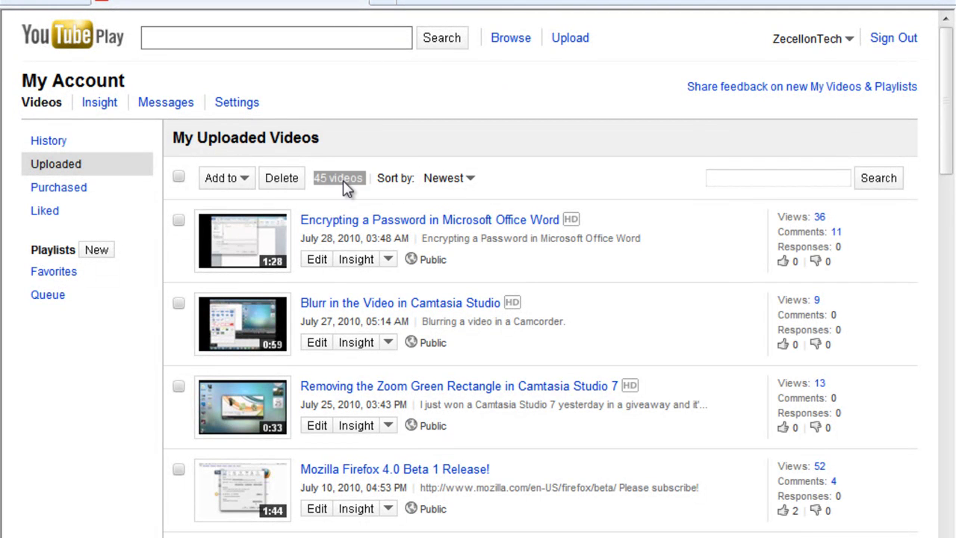
scroll(857, 283, "down", 3)
scroll(858, 284, "down", 15)
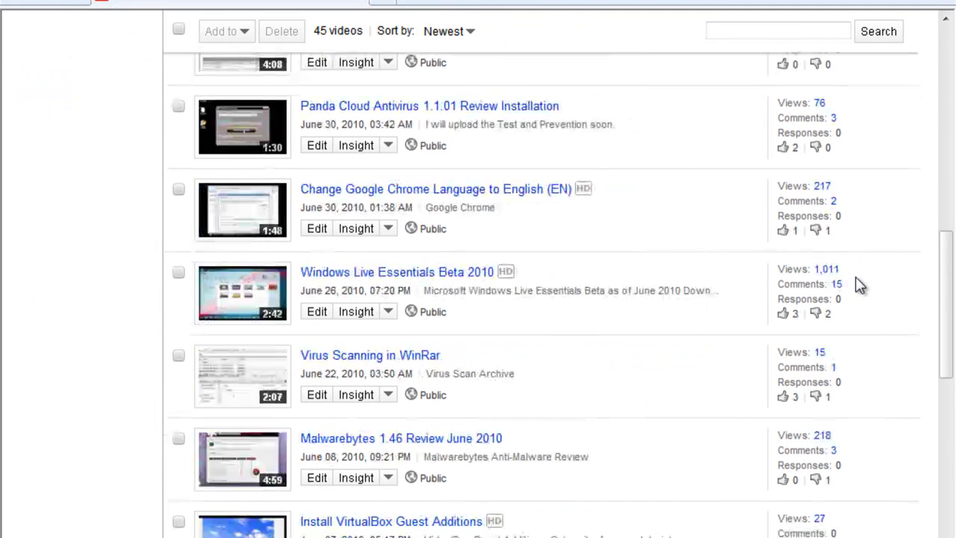
scroll(857, 284, "up", 20)
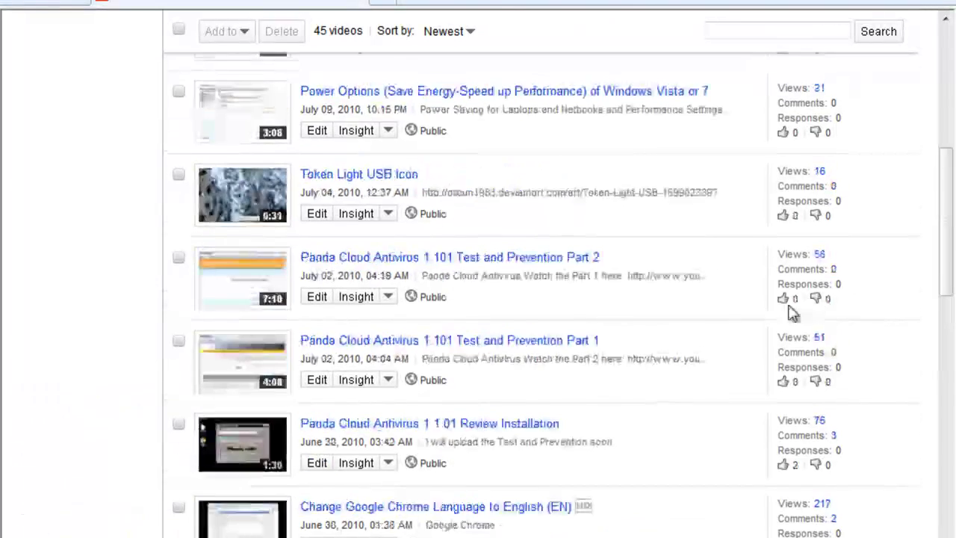